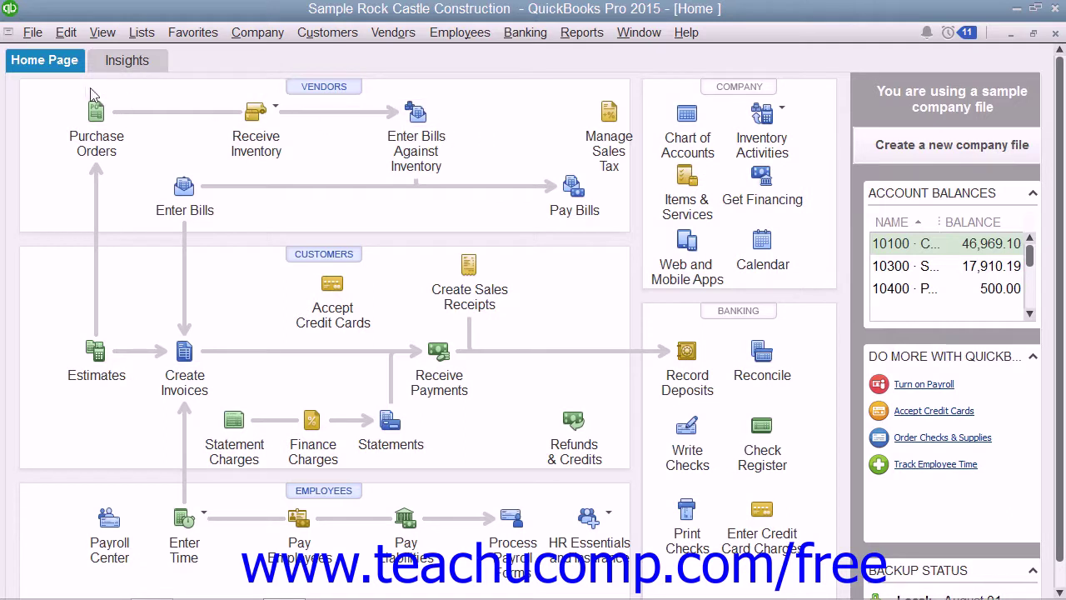
- Show the Insights tab for Rock Castle Construction with its Profit & Loss chart
{"action": "left_click", "coordinate": [47, 68]}
{"action": "left_click", "coordinate": [133, 61]}
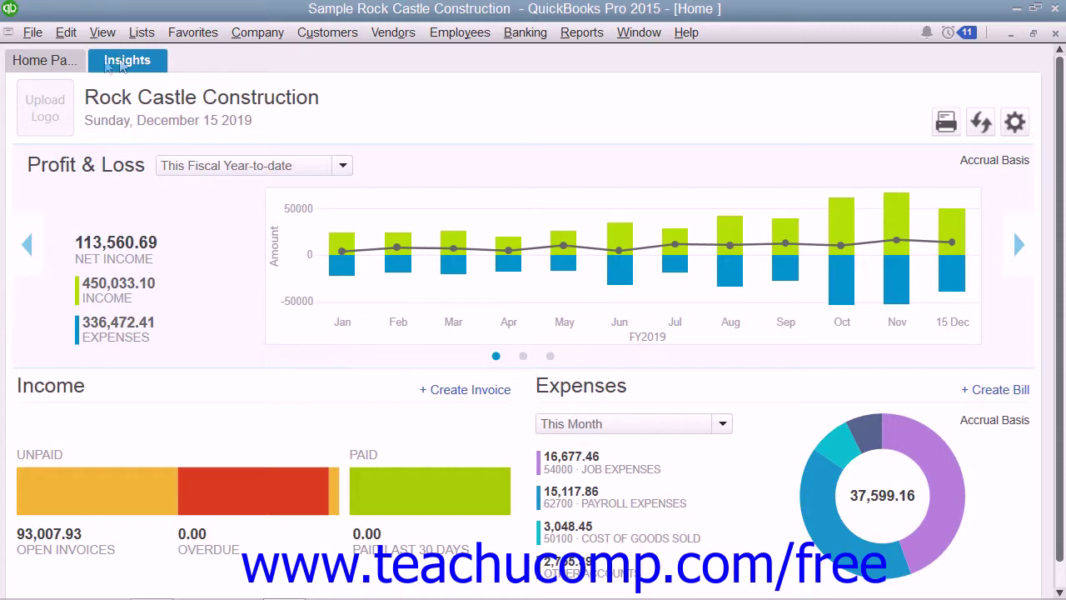
- Switch back to the Home Page tab, then close the Home window
{"action": "left_click", "coordinate": [49, 65]}
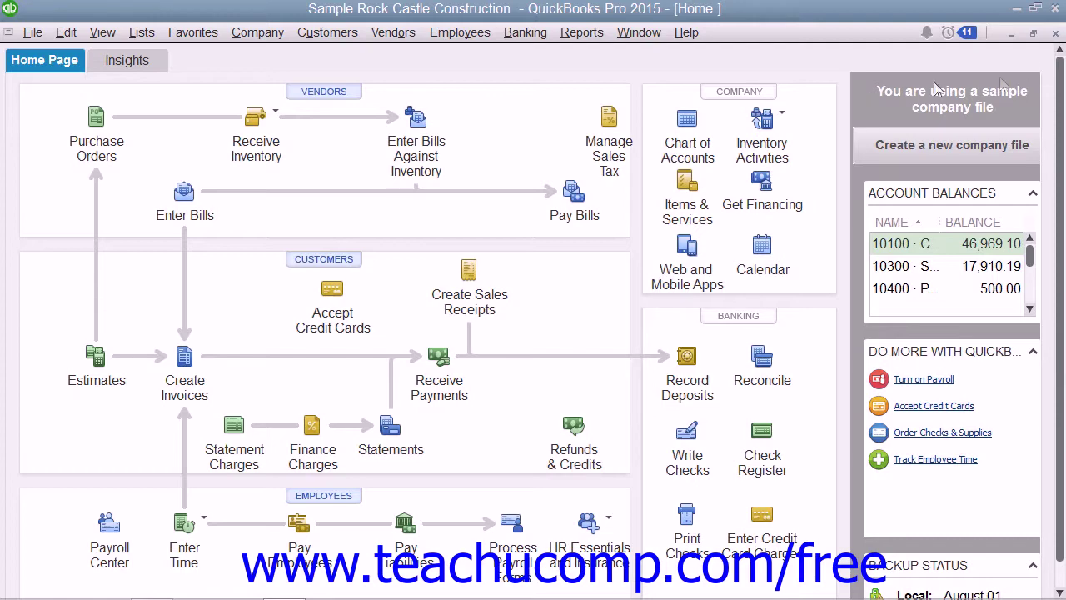
{"action": "left_click", "coordinate": [1055, 33]}
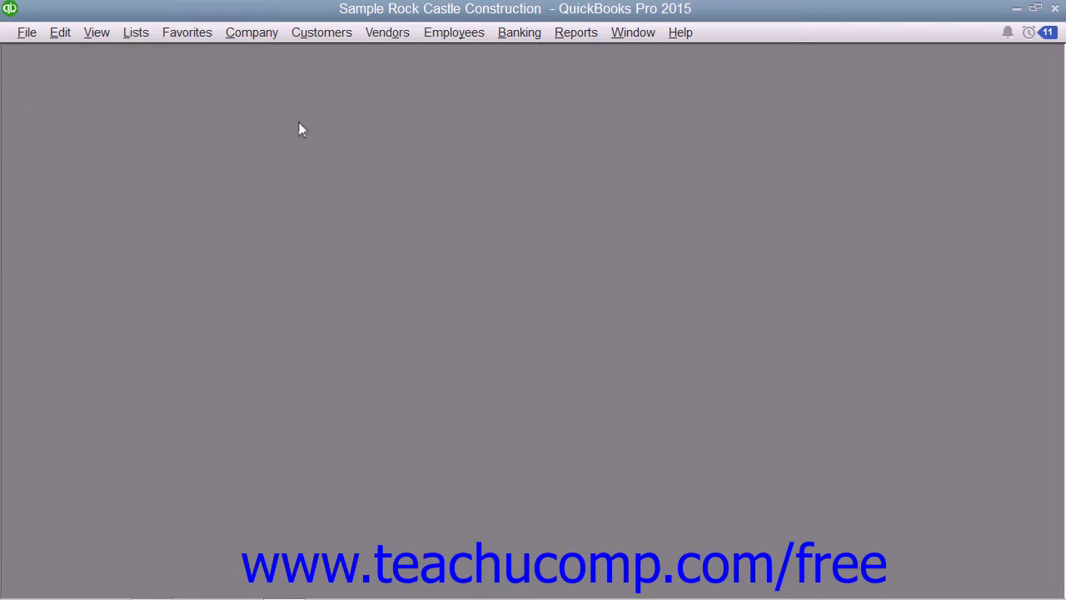
- Reopen the Home page from the Company menu and maximize its window
{"action": "left_click", "coordinate": [246, 39]}
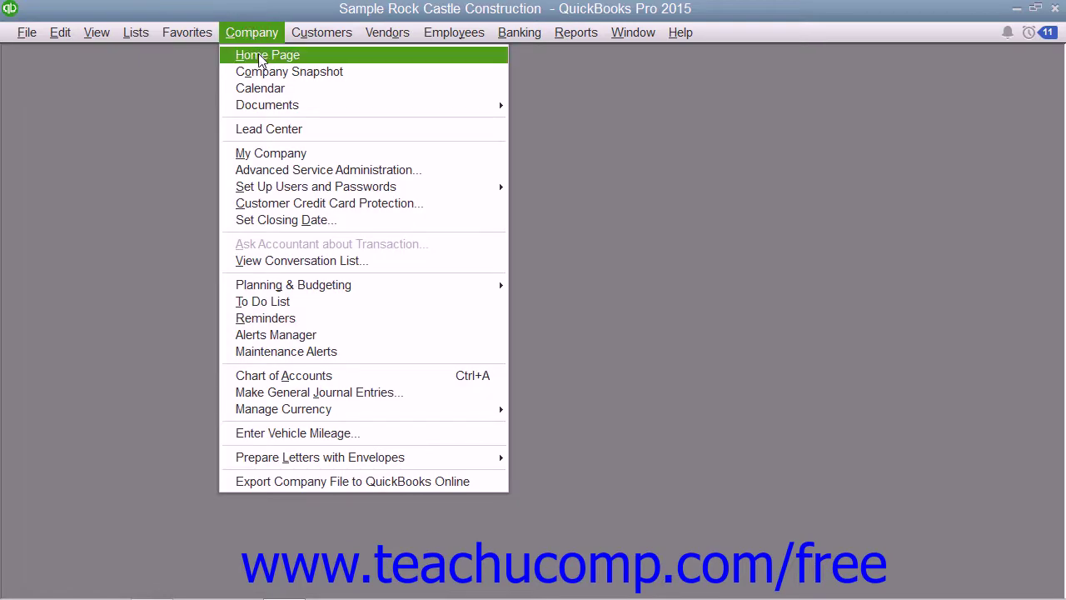
{"action": "left_click", "coordinate": [260, 57]}
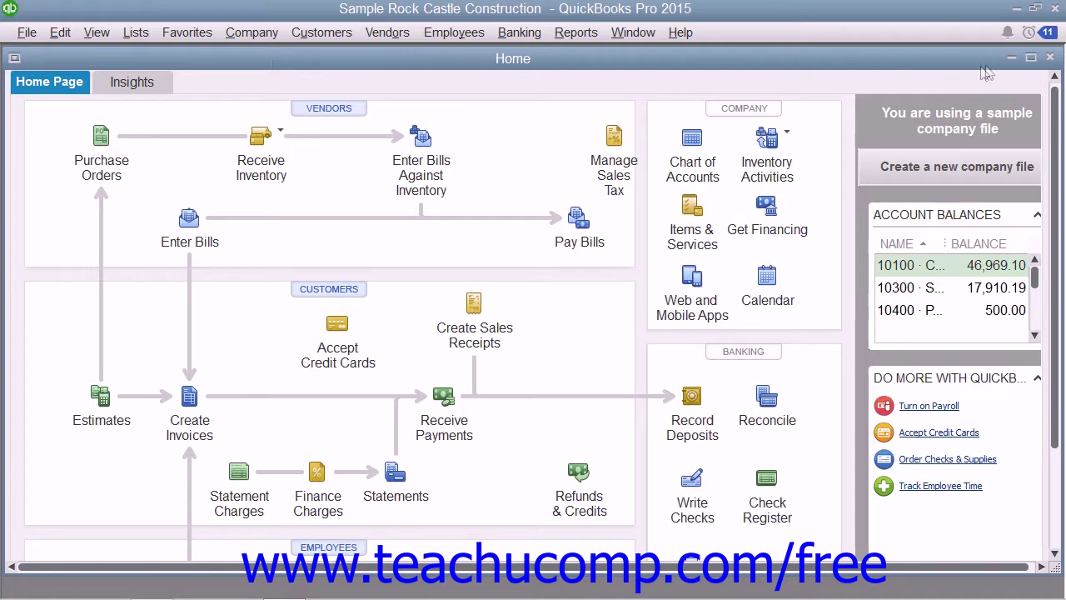
{"action": "double_click", "coordinate": [480, 58]}
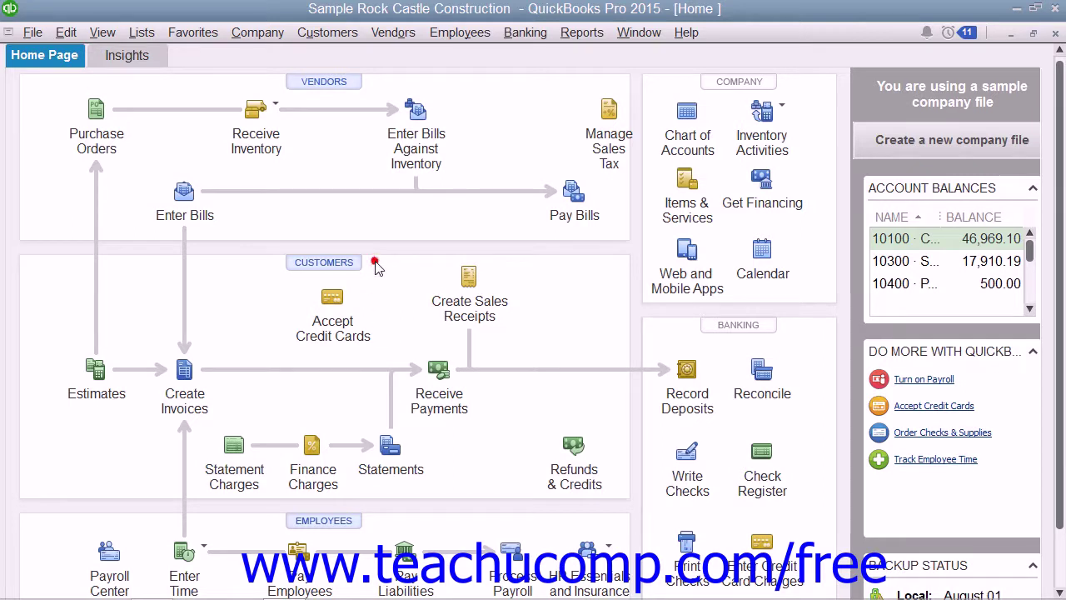
{"action": "left_click", "coordinate": [373, 81]}
{"action": "left_click", "coordinate": [111, 352]}
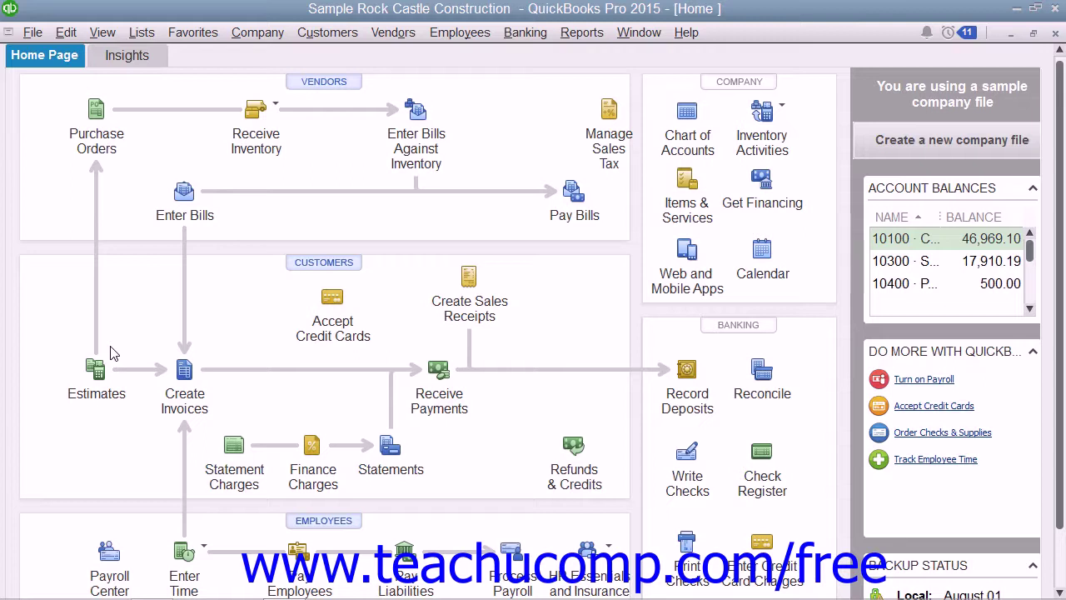
{"action": "left_click", "coordinate": [186, 377]}
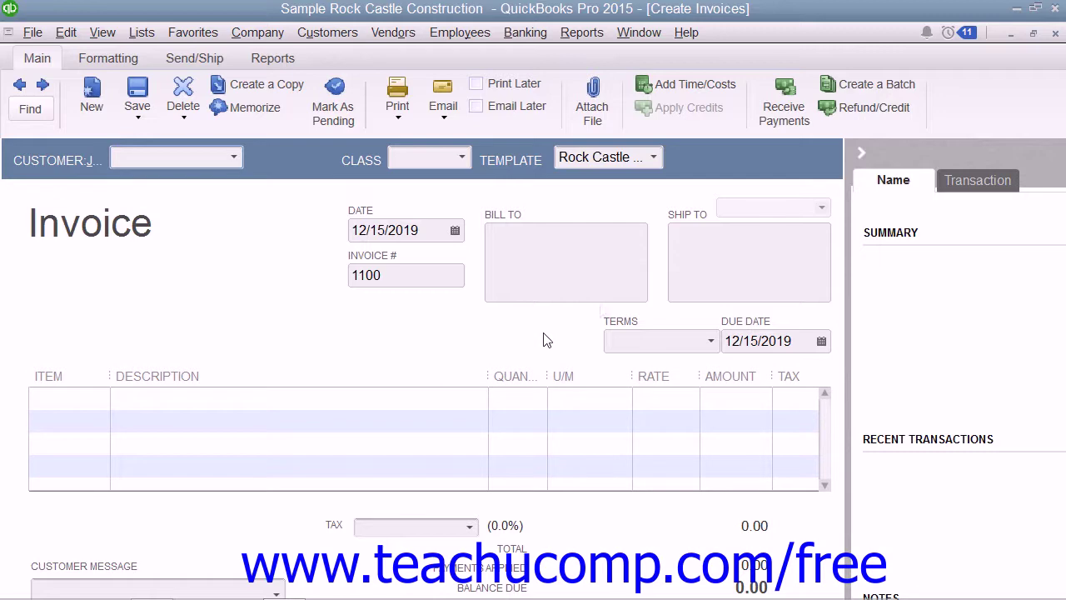
{"action": "left_click", "coordinate": [1055, 34]}
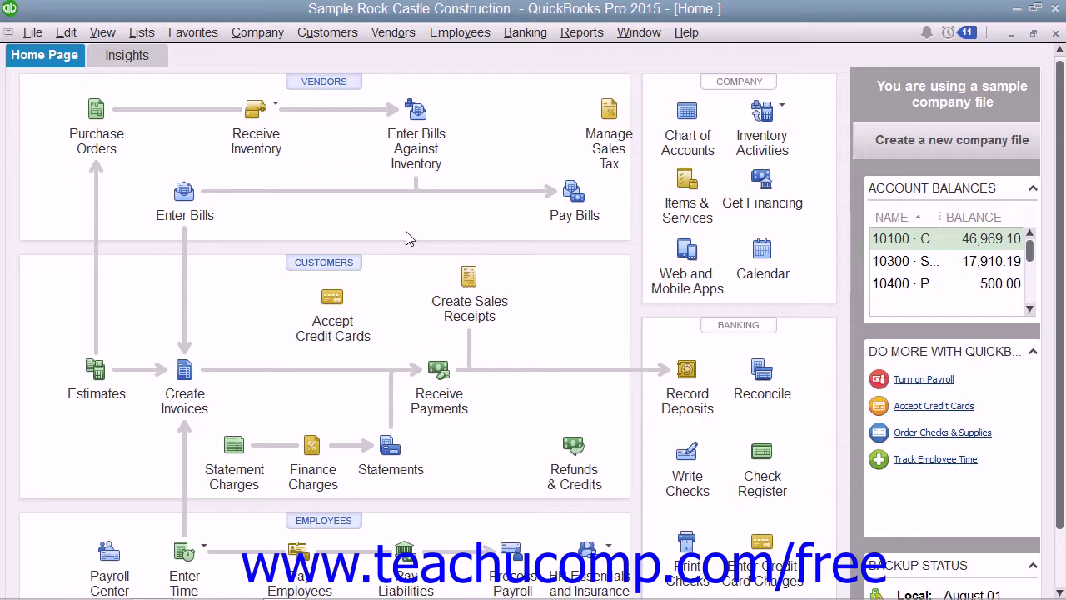
- Switch to the Insights tab and begin uploading a company logo
{"action": "left_click", "coordinate": [132, 60]}
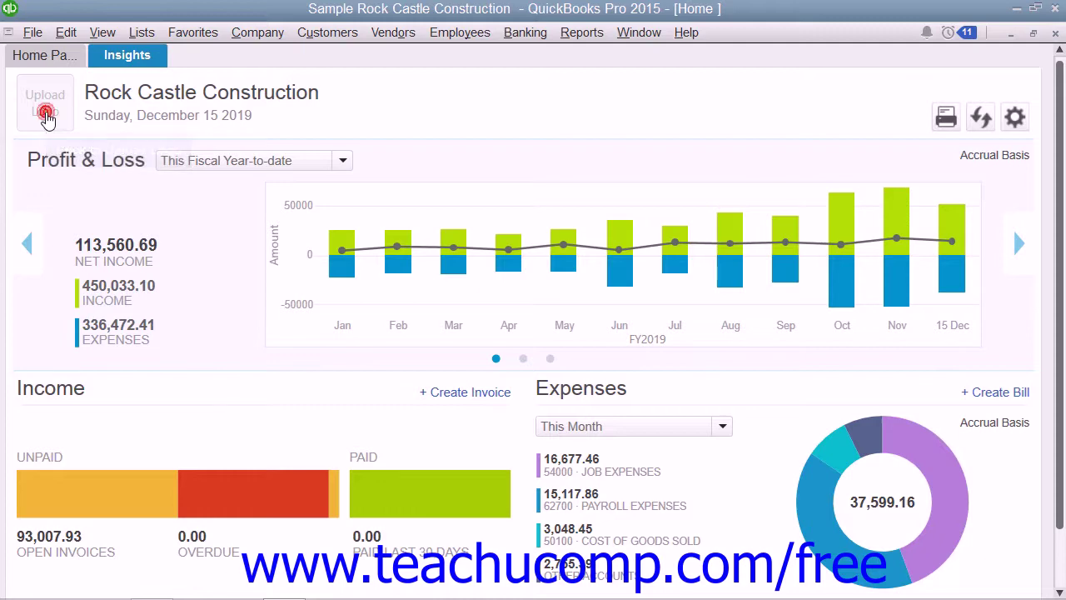
{"action": "left_click", "coordinate": [46, 115]}
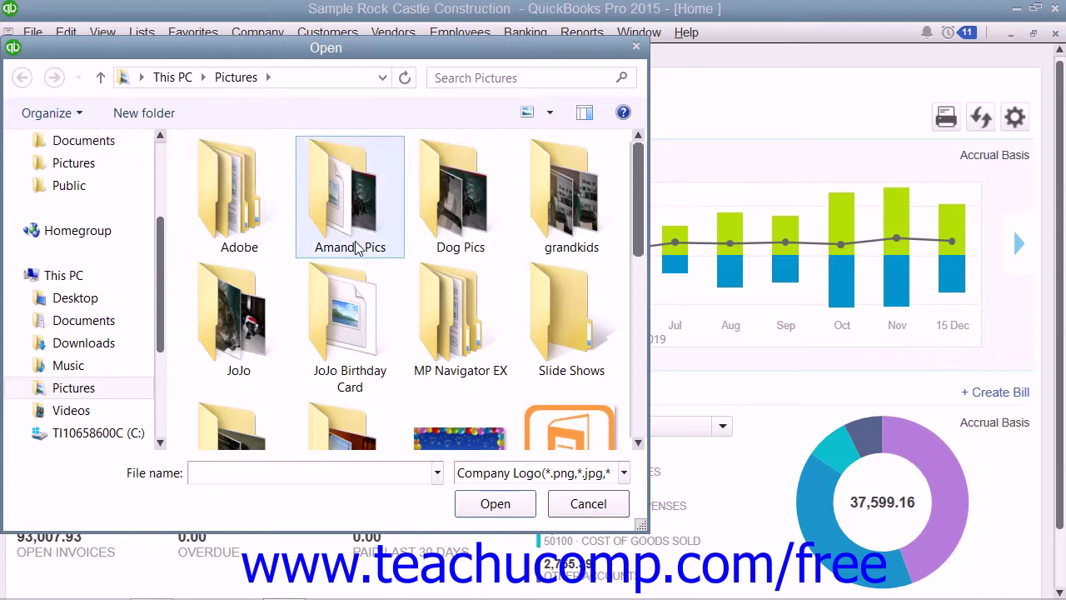
- Cancel the company-logo Open dialog without choosing an image file
{"action": "left_click", "coordinate": [437, 507]}
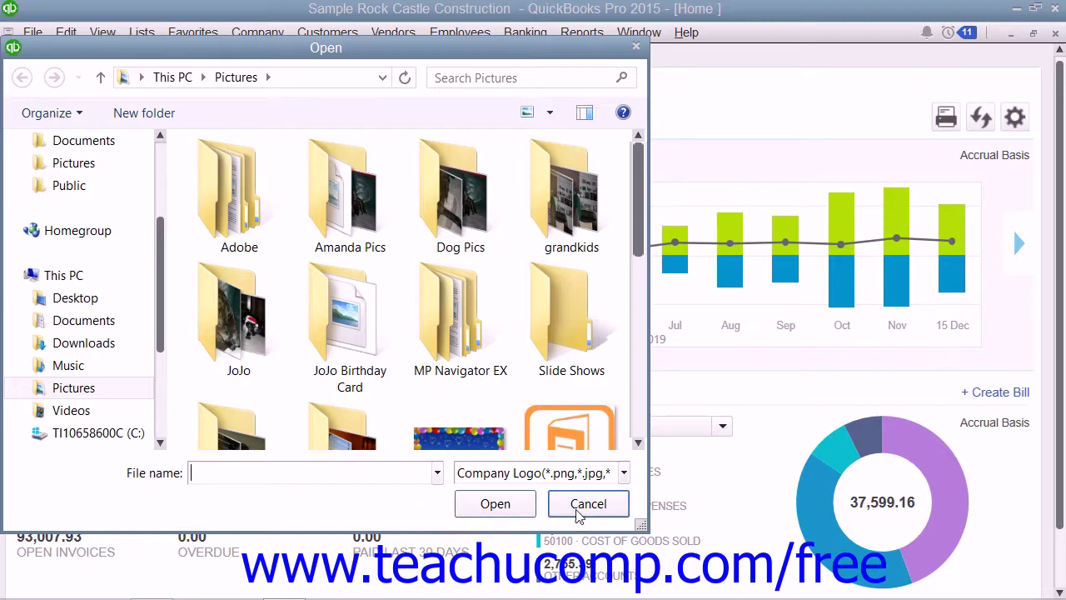
{"action": "left_click", "coordinate": [586, 504]}
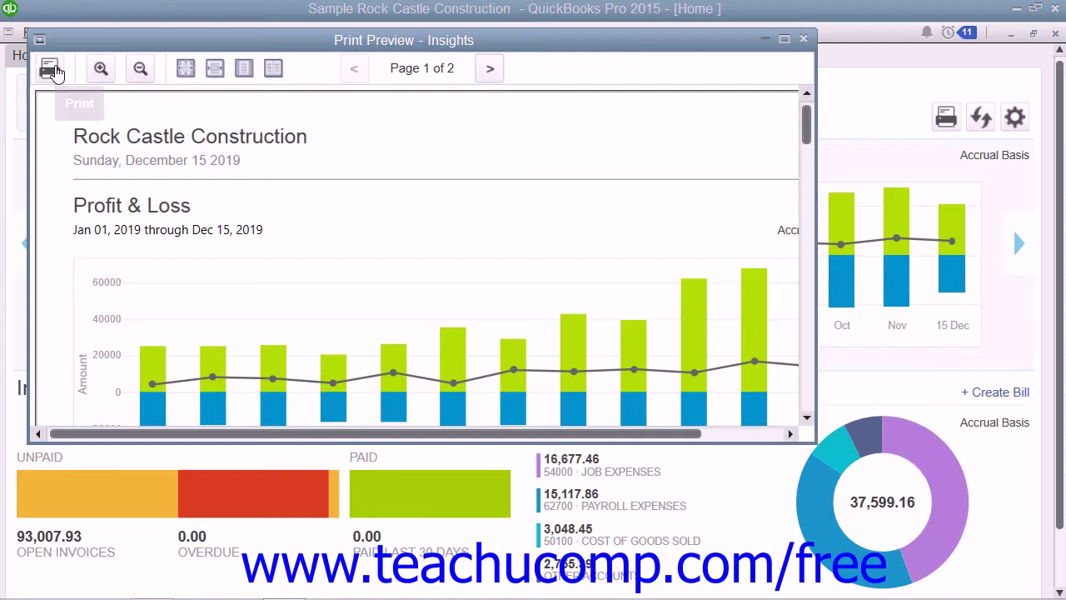
{"action": "left_click", "coordinate": [51, 70]}
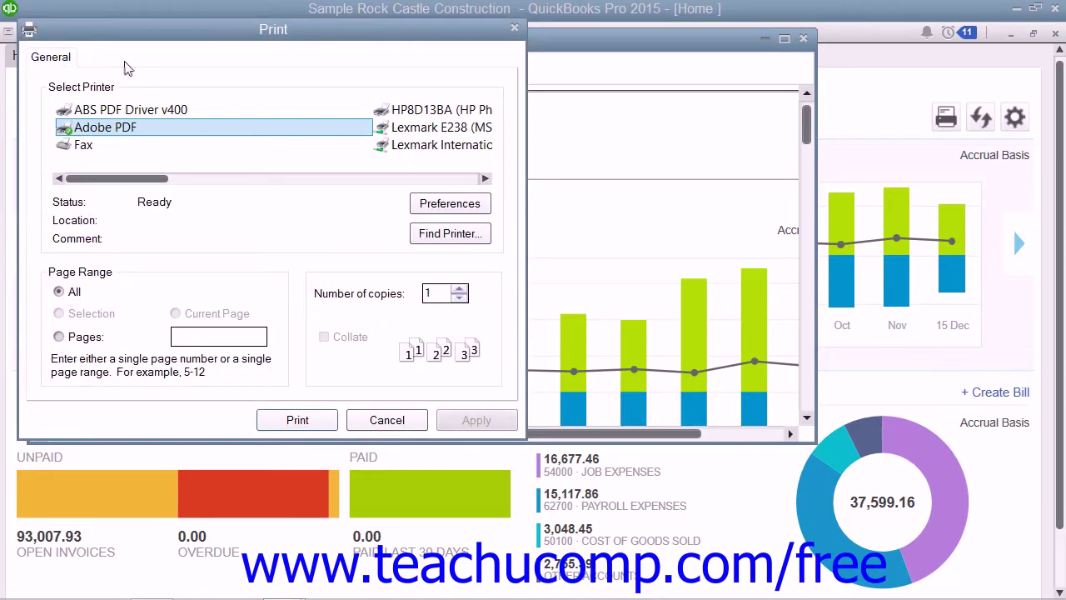
{"action": "left_click", "coordinate": [236, 429]}
{"action": "left_click", "coordinate": [388, 420]}
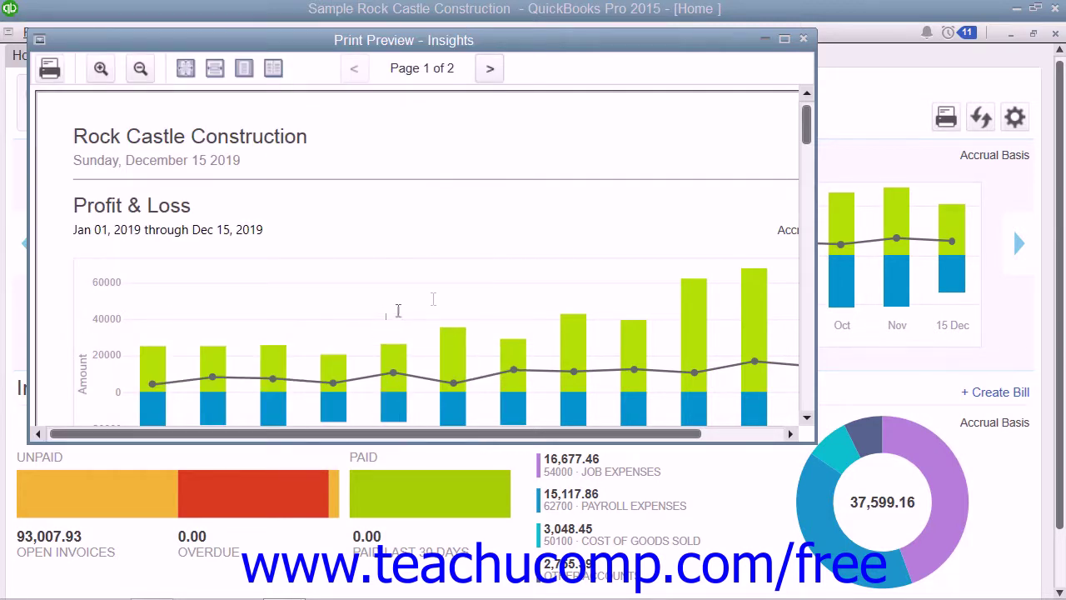
{"action": "left_click", "coordinate": [804, 40]}
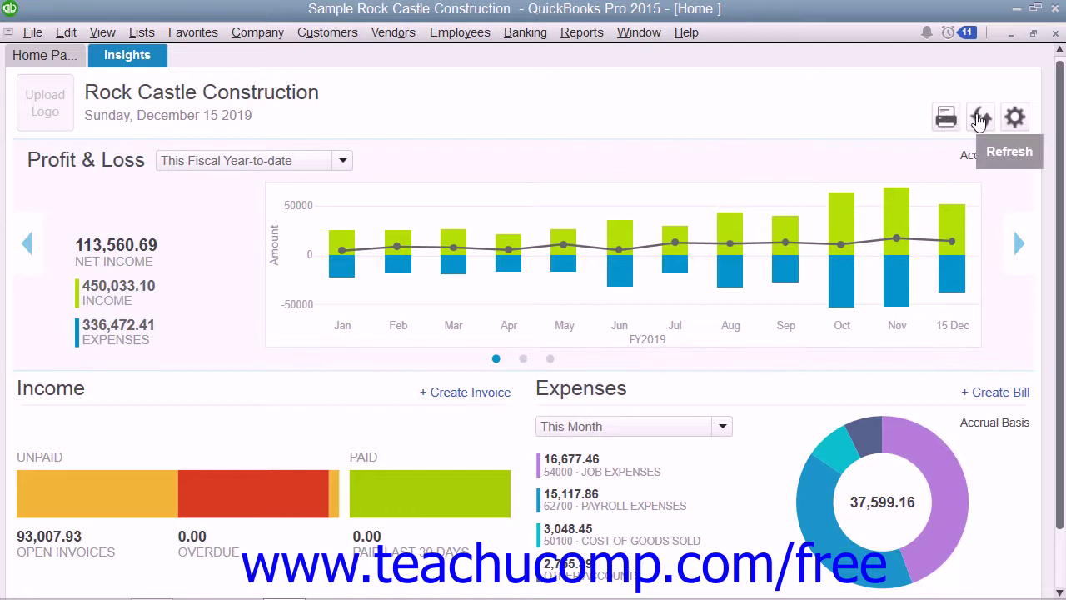
- Refresh the Insights dashboard figures for Rock Castle Construction
{"action": "left_click", "coordinate": [979, 119]}
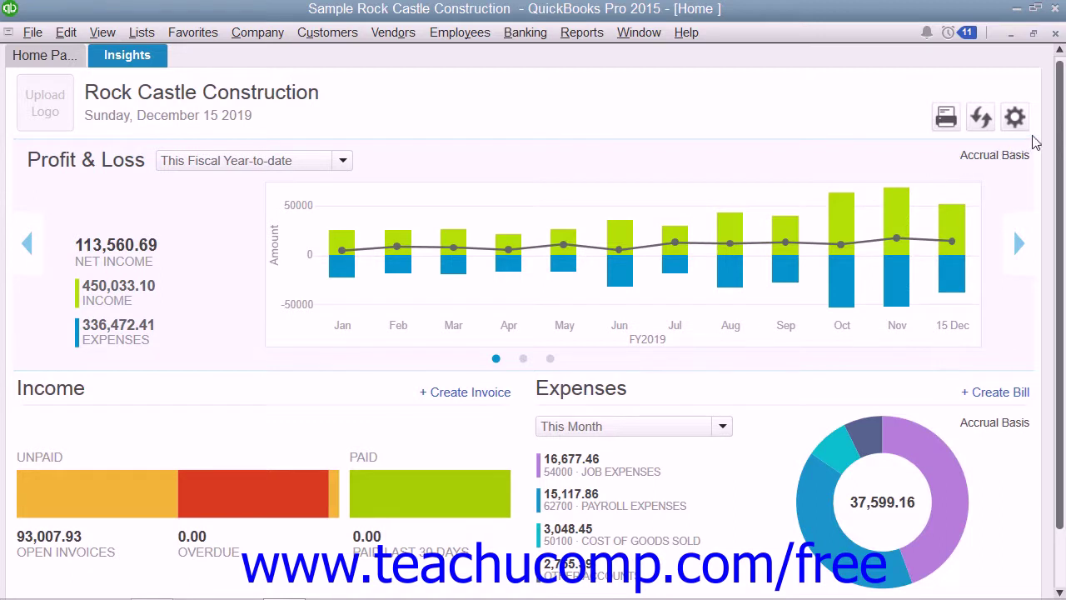
{"action": "left_click", "coordinate": [1015, 119]}
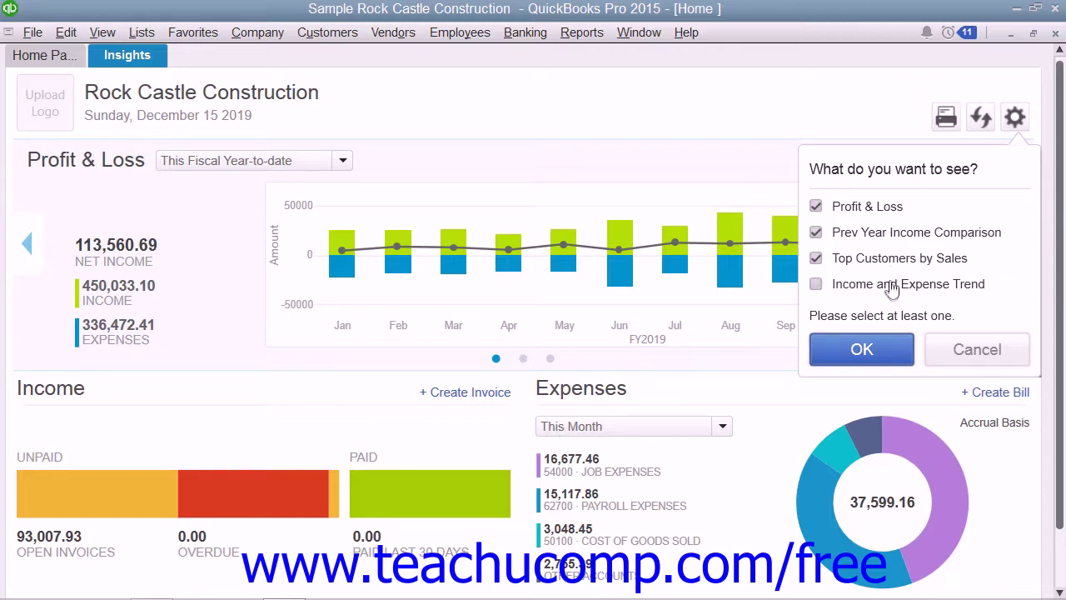
{"action": "left_click", "coordinate": [885, 351]}
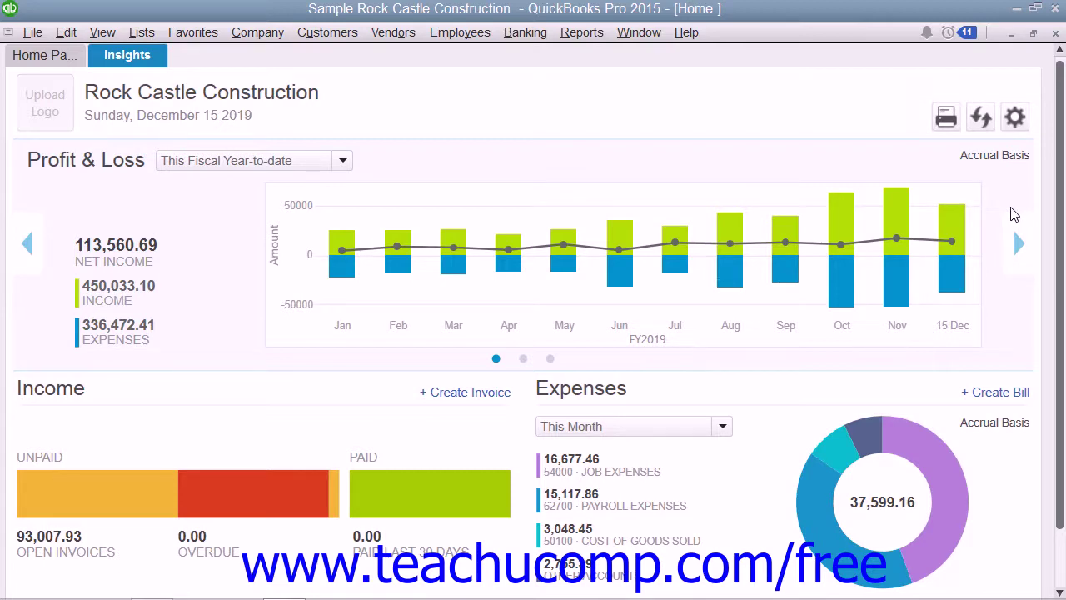
{"action": "left_click", "coordinate": [1017, 243]}
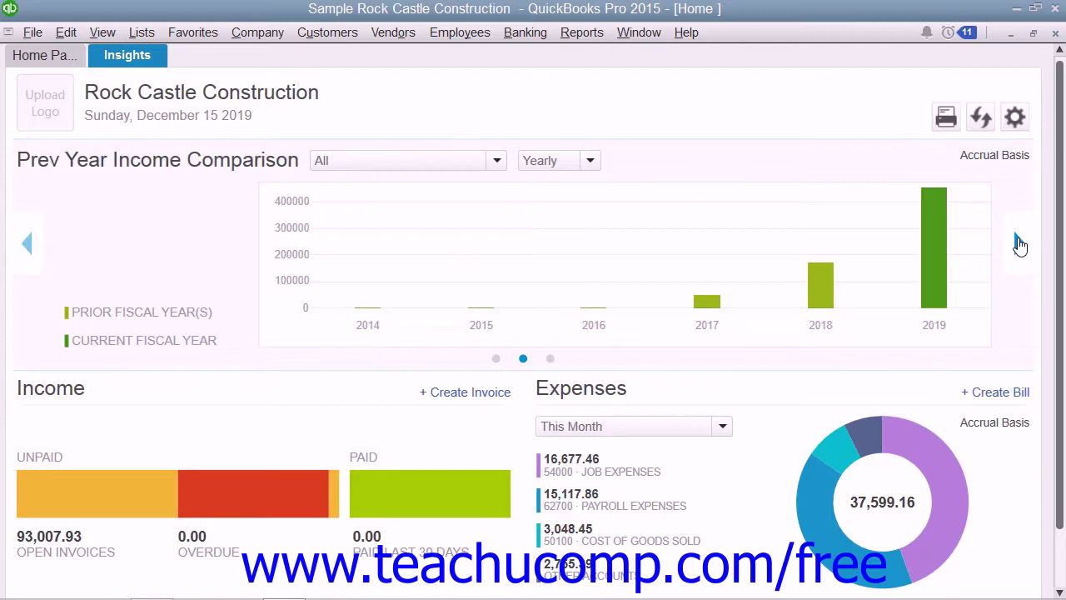
{"action": "left_click", "coordinate": [551, 358]}
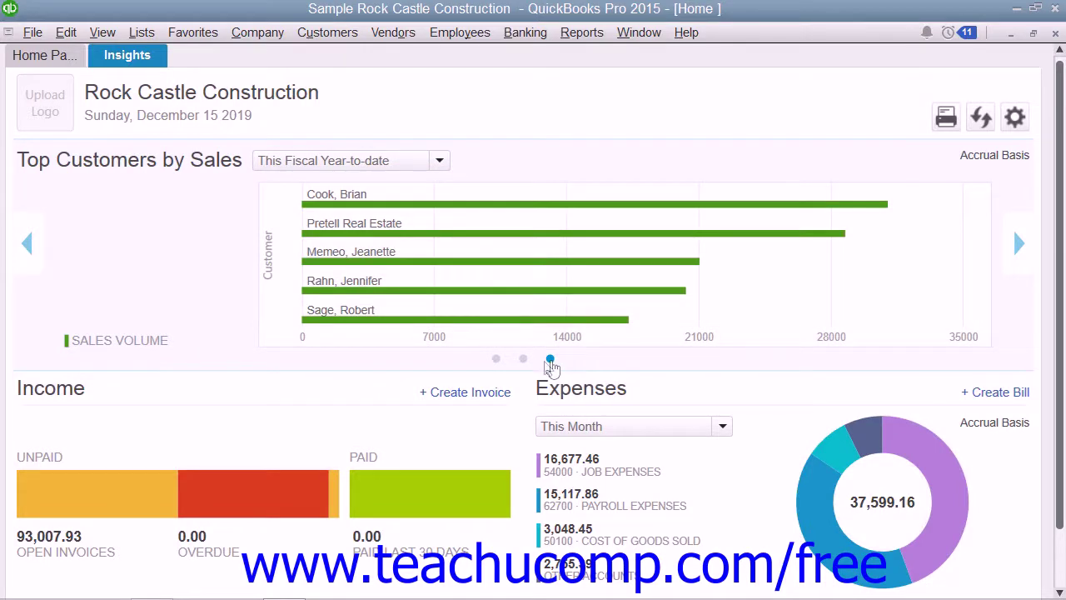
{"action": "left_click", "coordinate": [496, 360]}
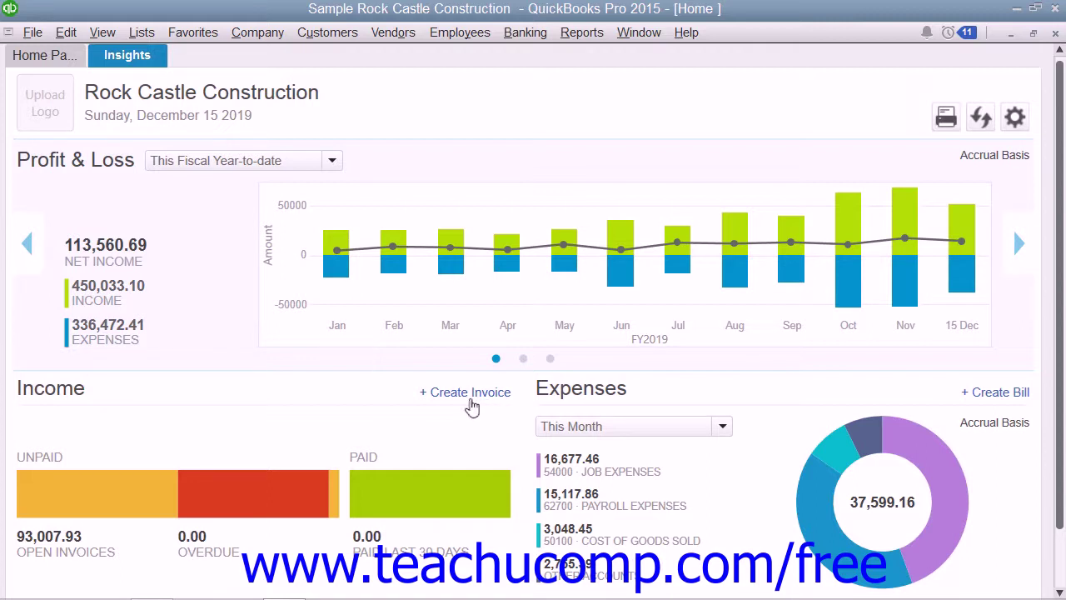
{"action": "mouse_move", "coordinate": [271, 490]}
{"action": "mouse_move", "coordinate": [341, 249]}
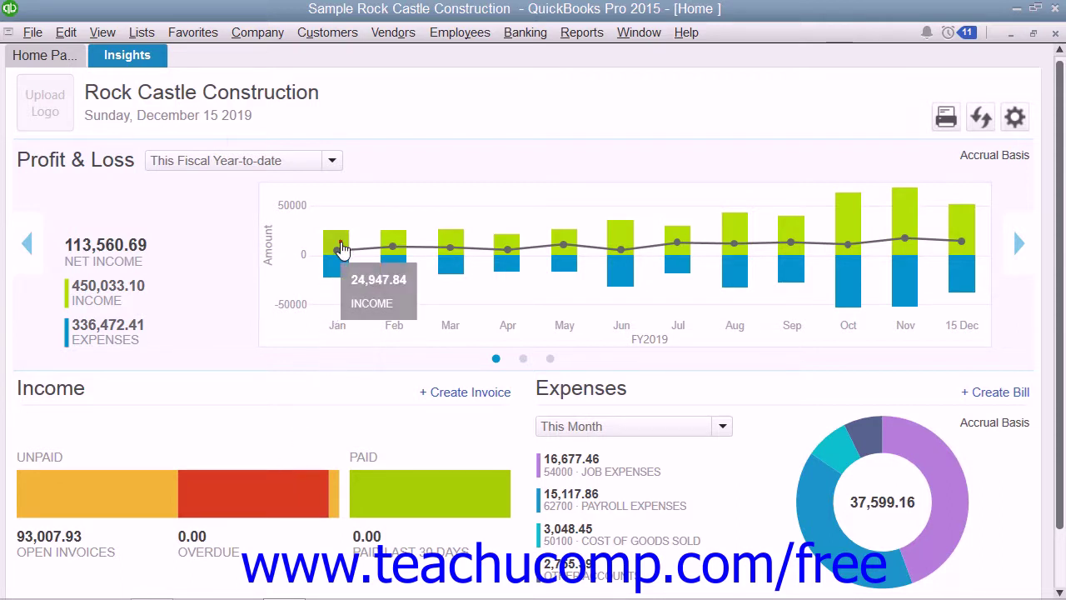
{"action": "left_click", "coordinate": [341, 250]}
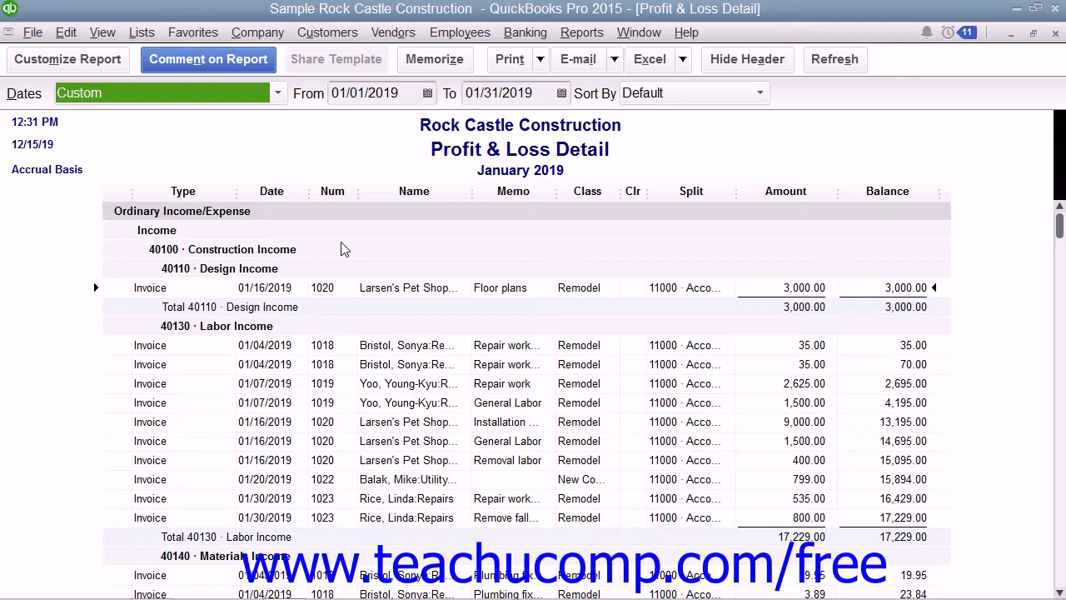
{"action": "left_click", "coordinate": [1055, 35]}
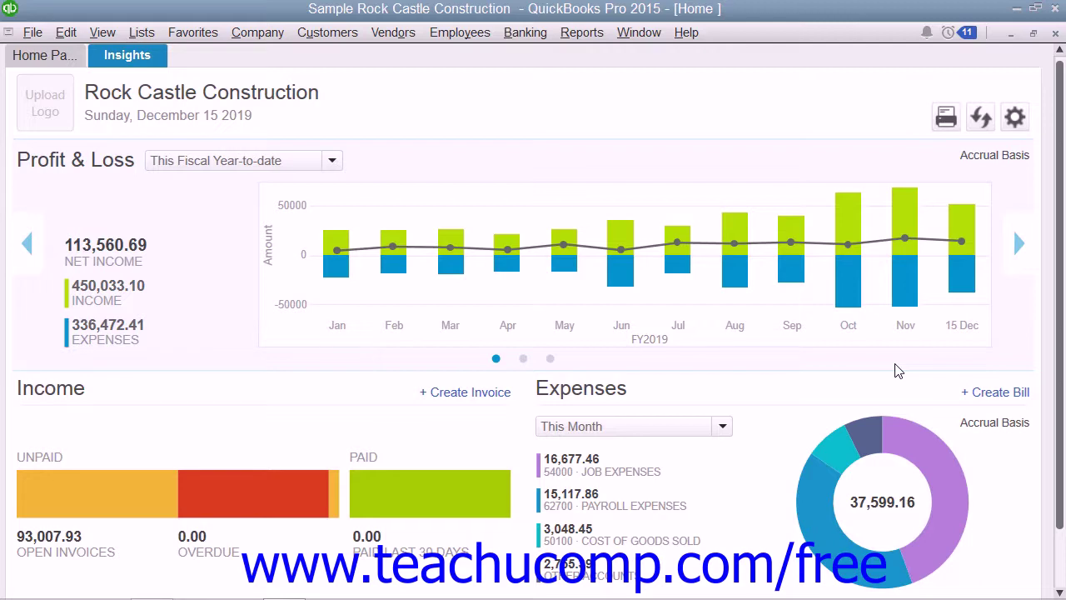
{"action": "left_click", "coordinate": [816, 496]}
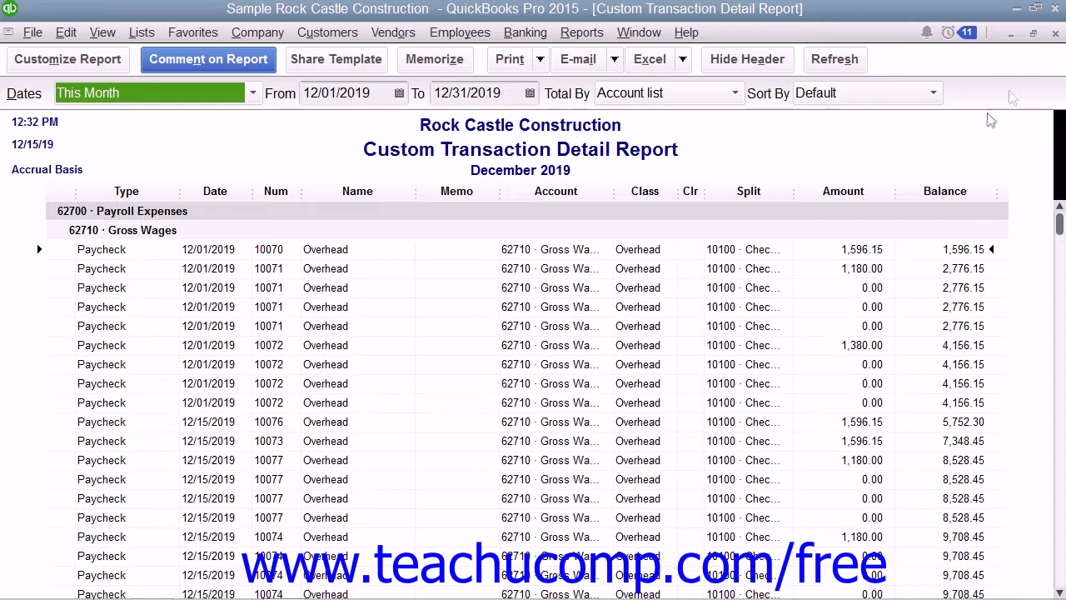
{"action": "left_click", "coordinate": [1055, 33]}
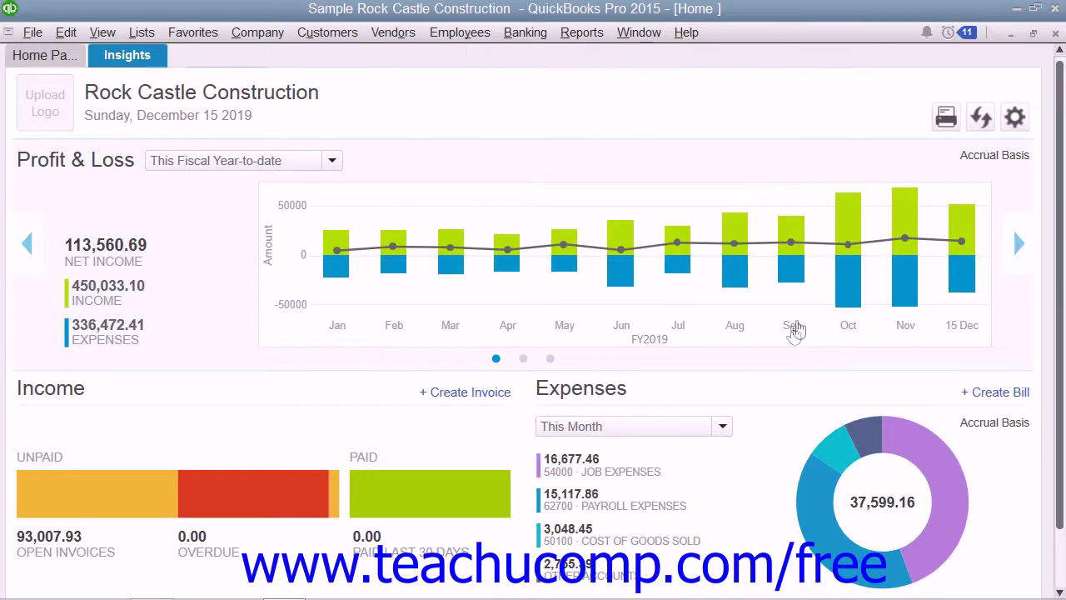
{"action": "left_click", "coordinate": [274, 502]}
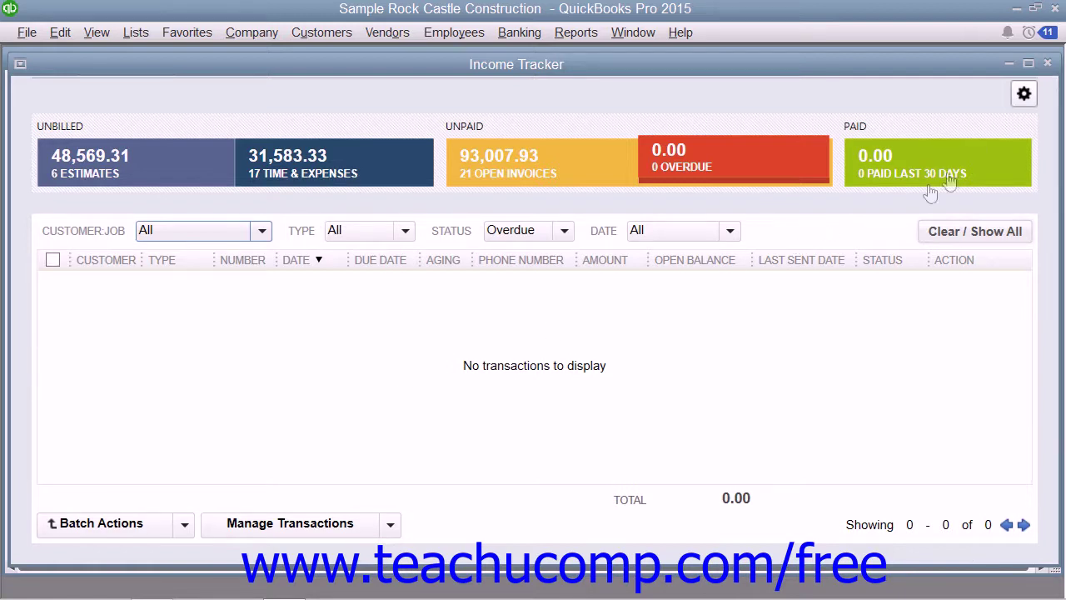
{"action": "left_click", "coordinate": [1048, 67]}
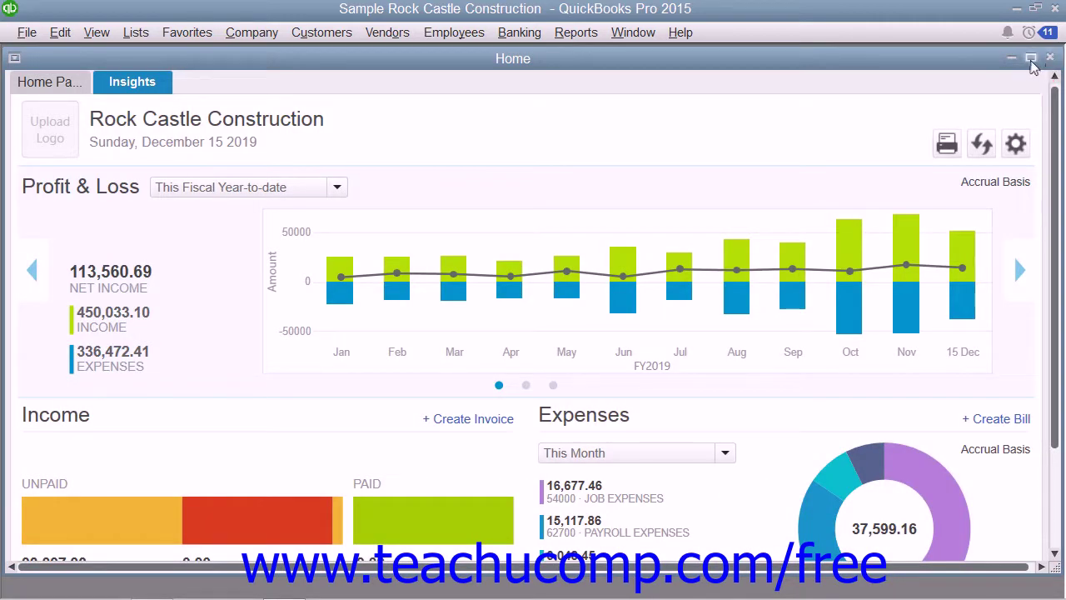
{"action": "left_click", "coordinate": [1031, 60]}
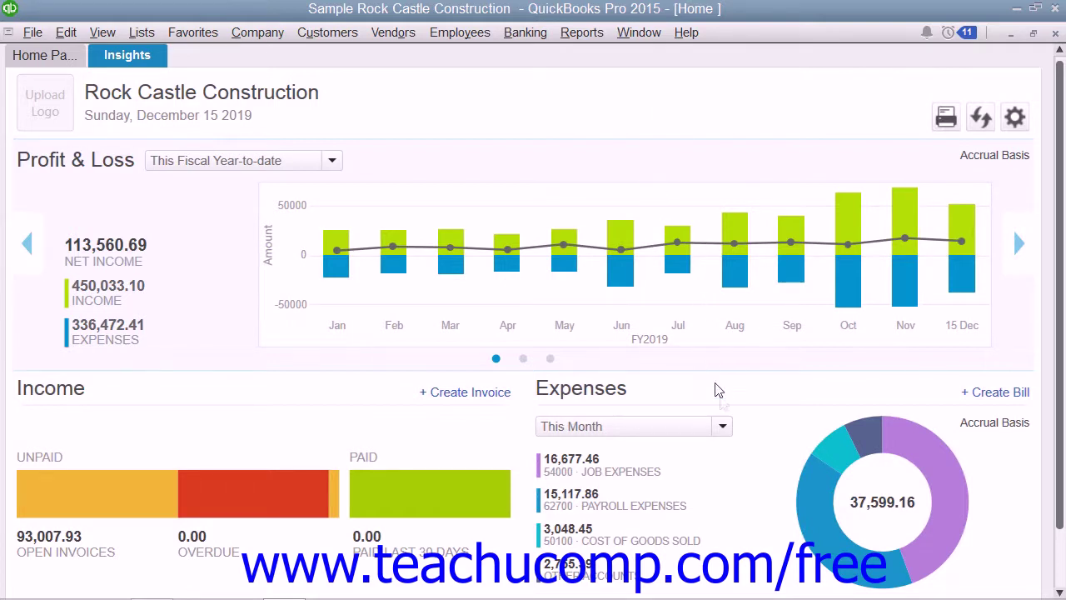
{"action": "left_click", "coordinate": [722, 426]}
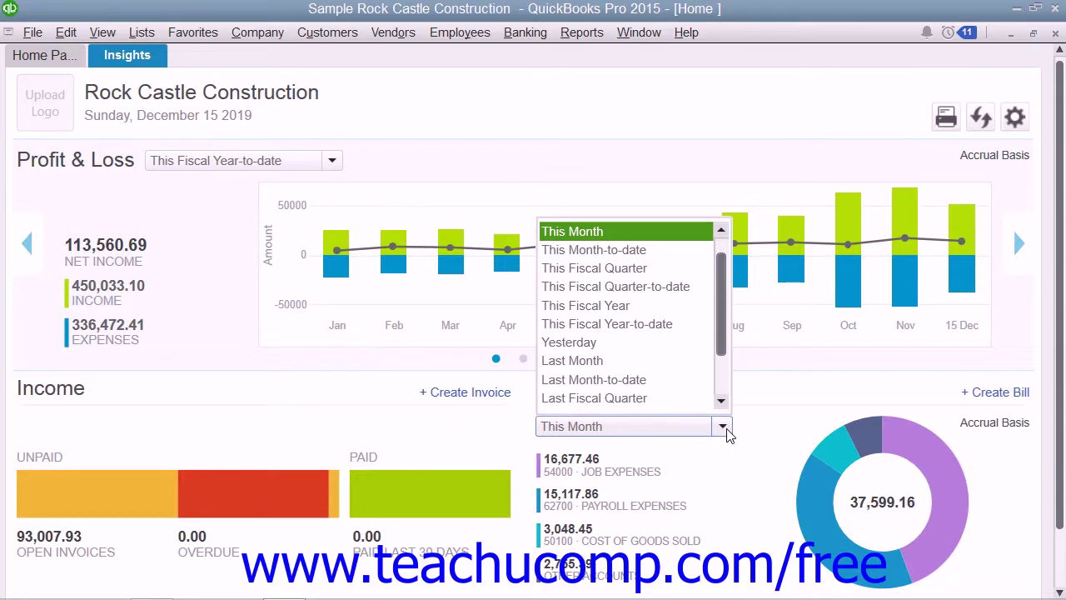
{"action": "left_click", "coordinate": [723, 427]}
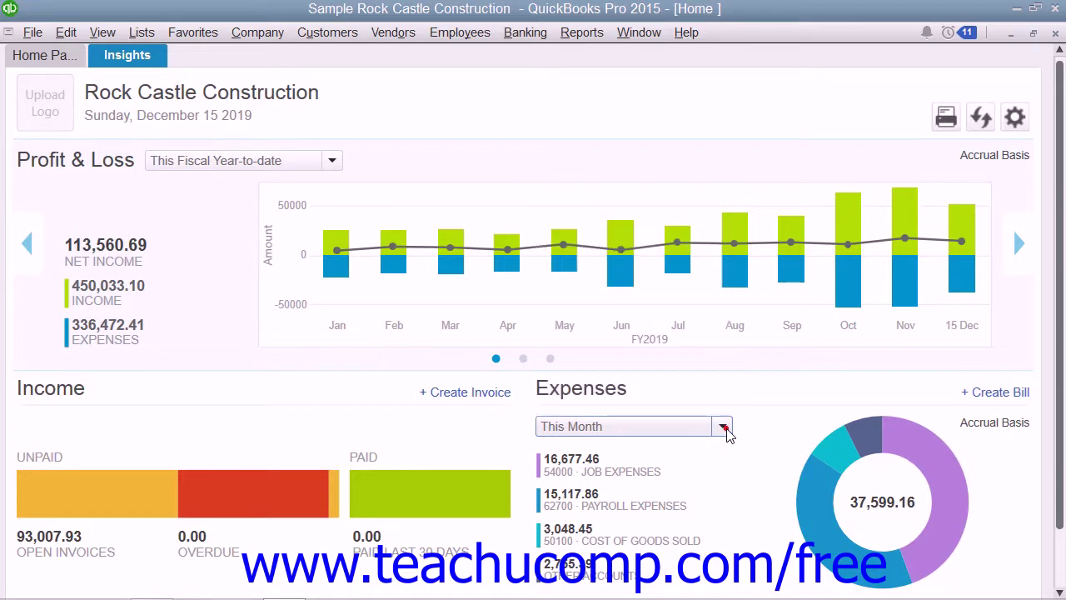
{"action": "left_click", "coordinate": [989, 394]}
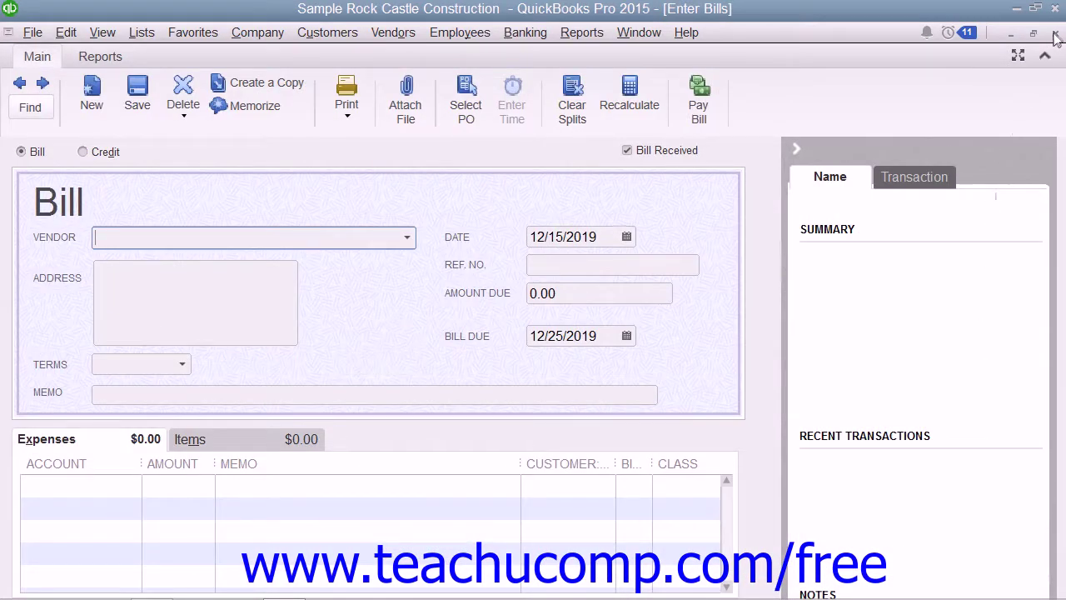
{"action": "left_click", "coordinate": [1055, 34]}
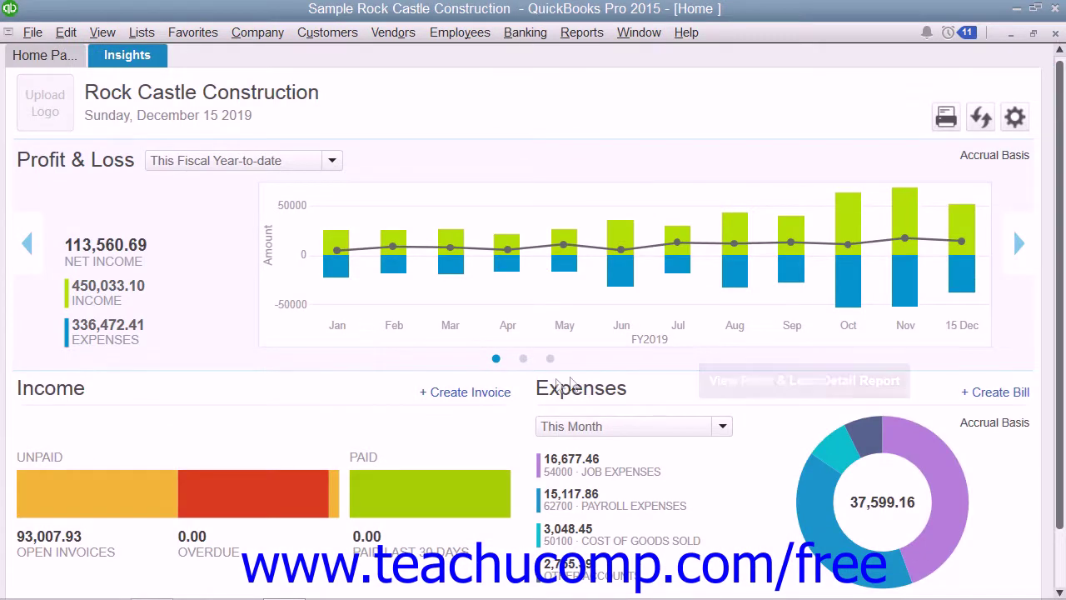
{"action": "left_click", "coordinate": [481, 400]}
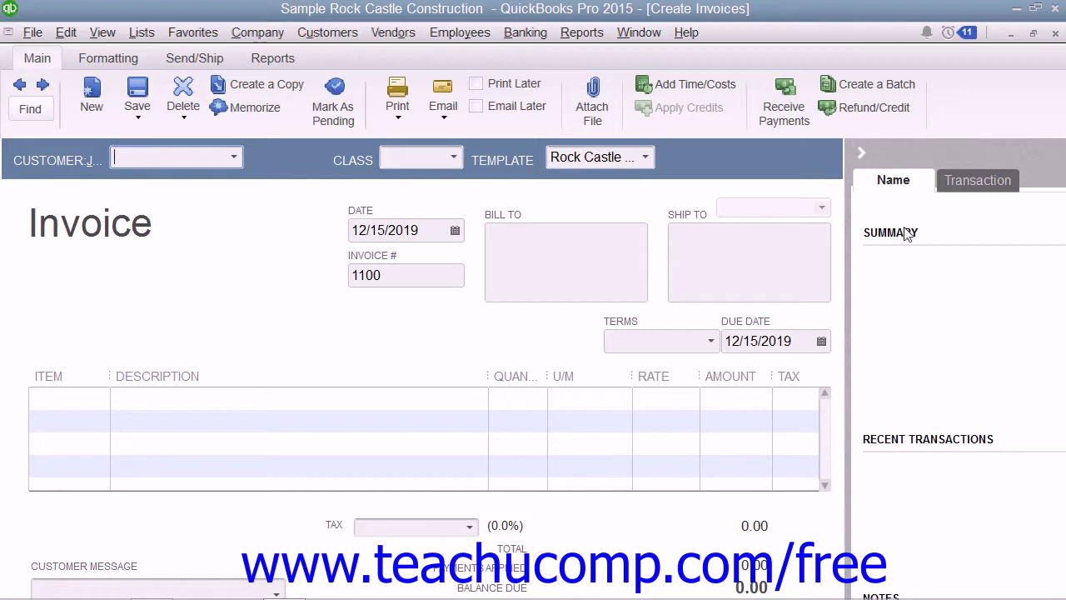
{"action": "left_click", "coordinate": [1054, 35]}
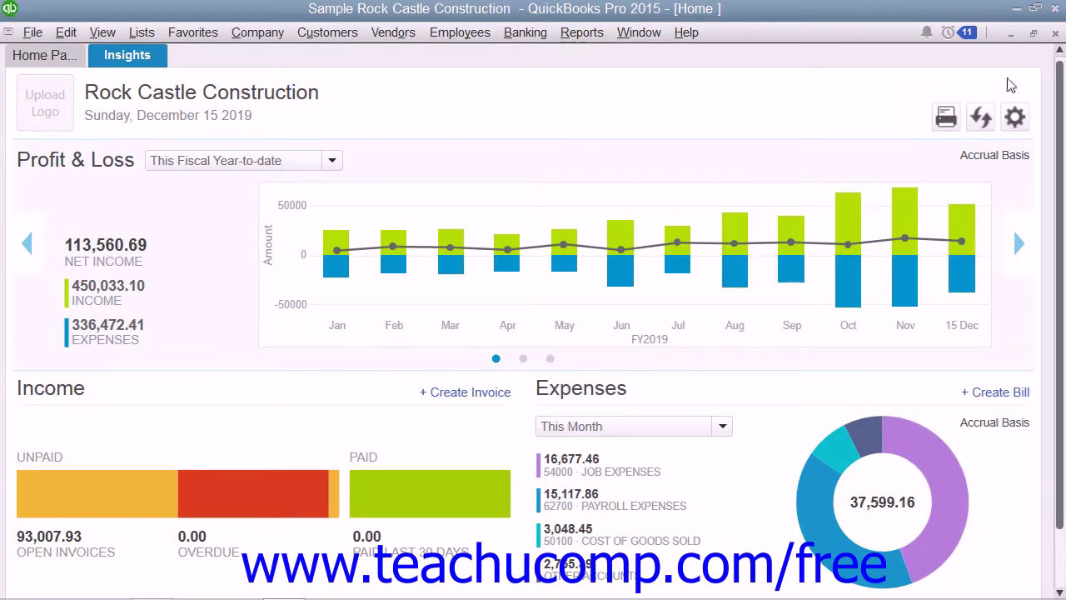